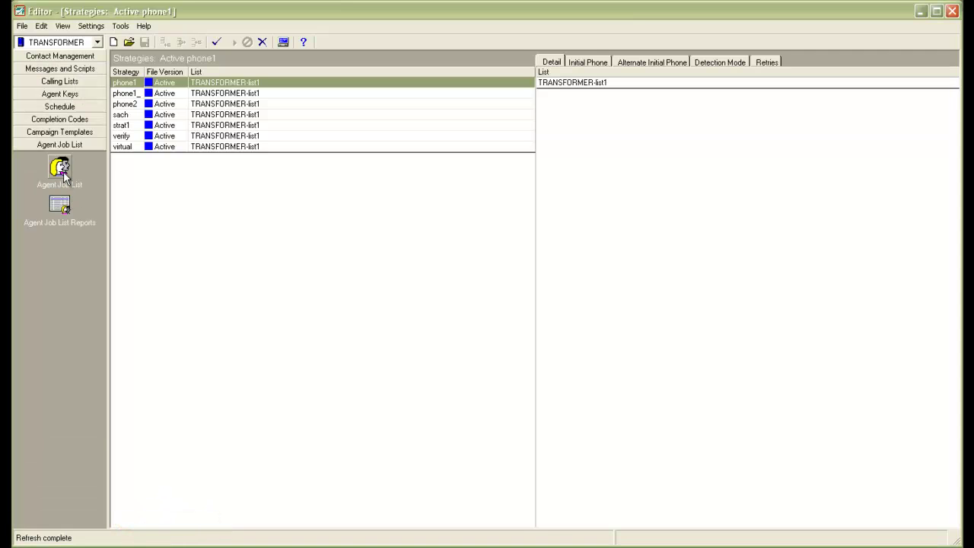
- Open the Agent Job List view for the TRANSFORMER dialer and dismiss the notice about the feature
left_click(62, 173)
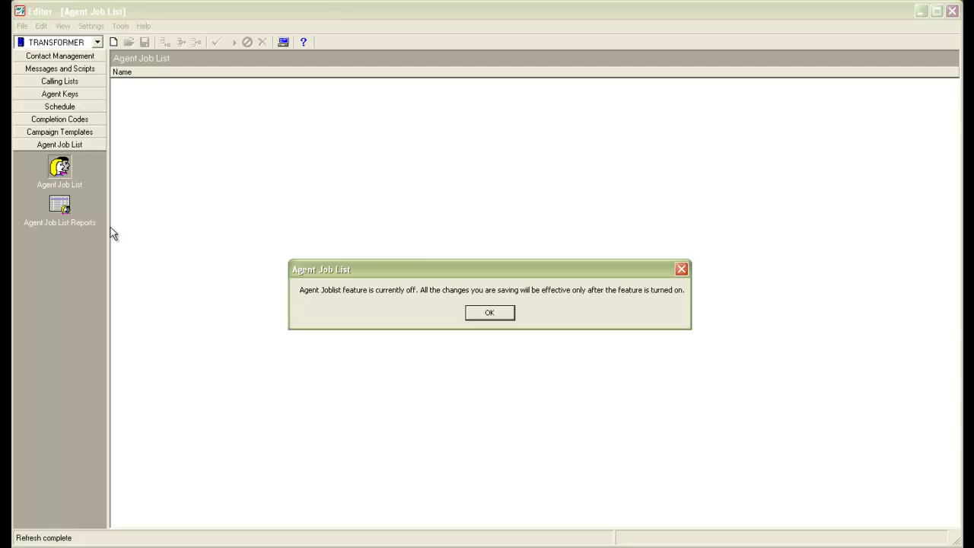
left_click(489, 317)
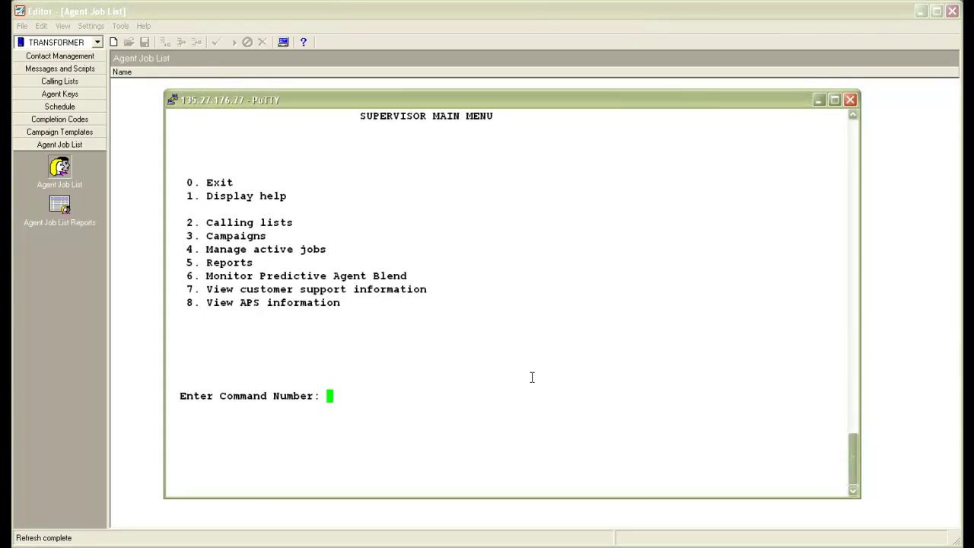
- Switch to the PuTTY supervisor session, turn on agent list functionality in agent job list management, confirm it, and minimize the session
type("2")
key("Return")
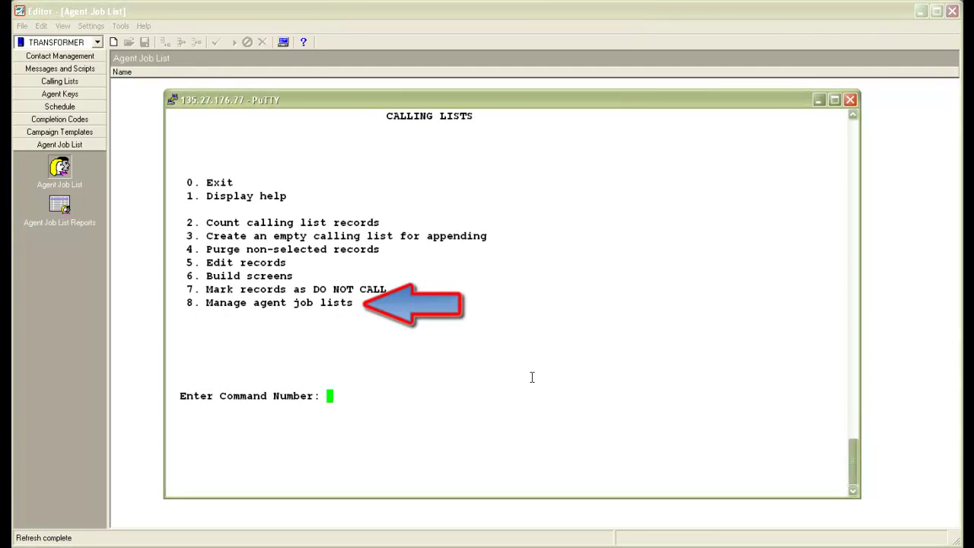
type("8")
key("Return")
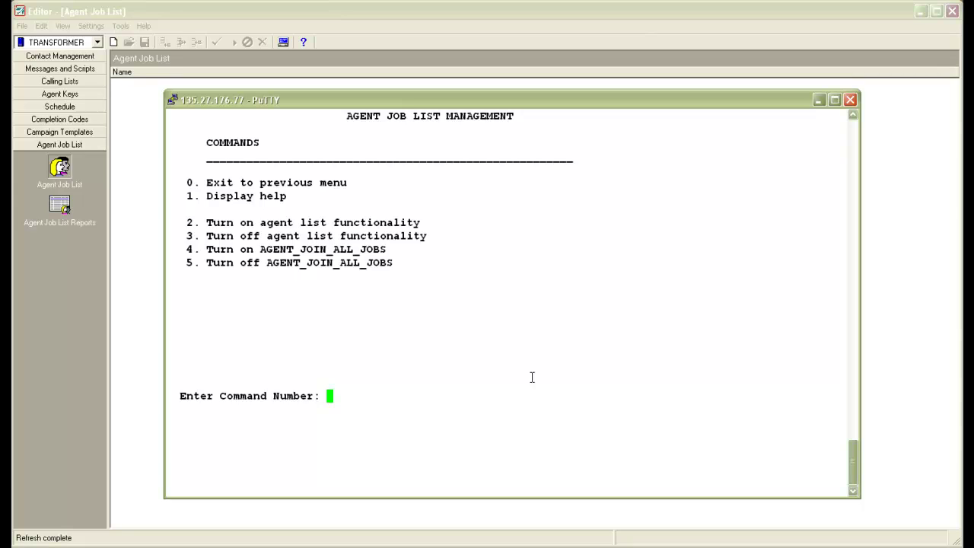
type("2")
key("Return")
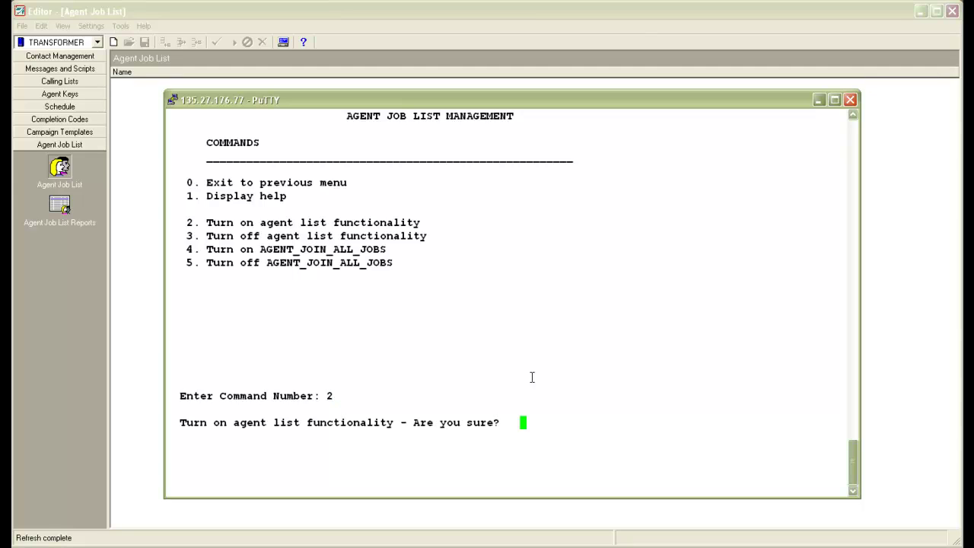
type("y")
key("Return")
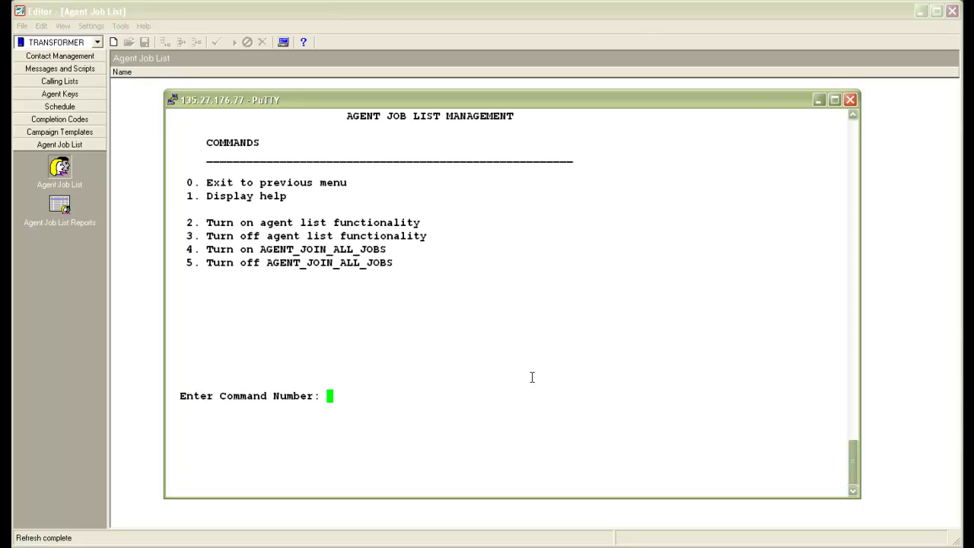
left_click(819, 101)
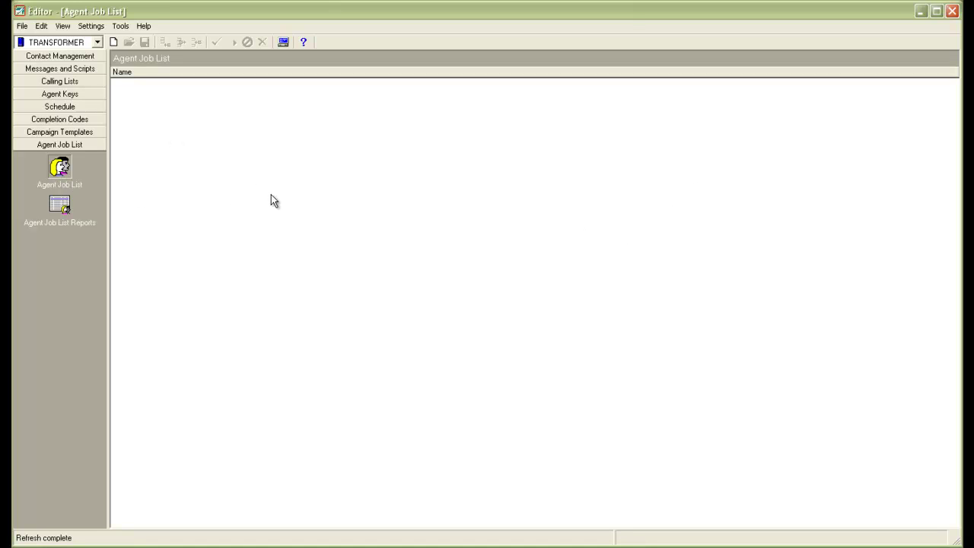
- Create agent job lists mapping agent4 and agent6 to the jobs infinity3, infinity44, infinity8 and infinity9
left_click(114, 43)
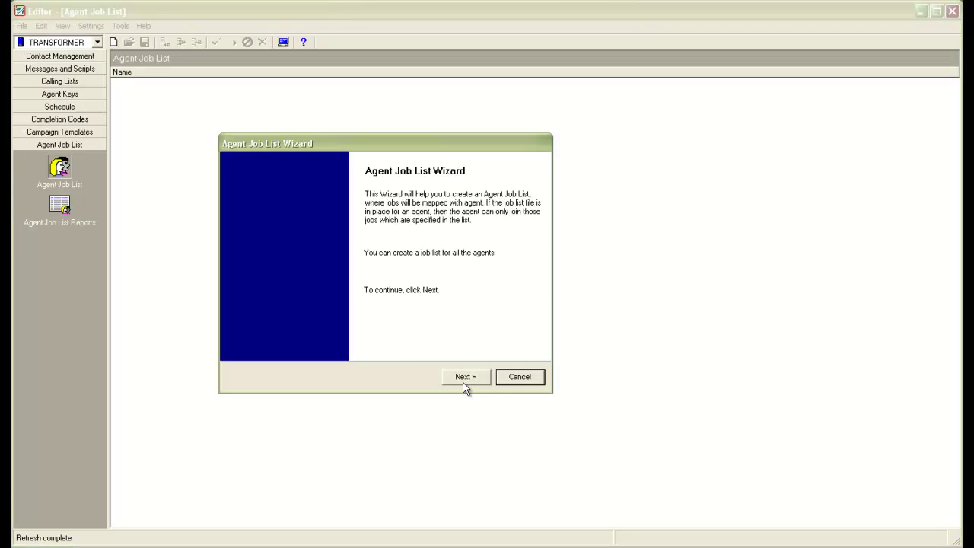
left_click(464, 381)
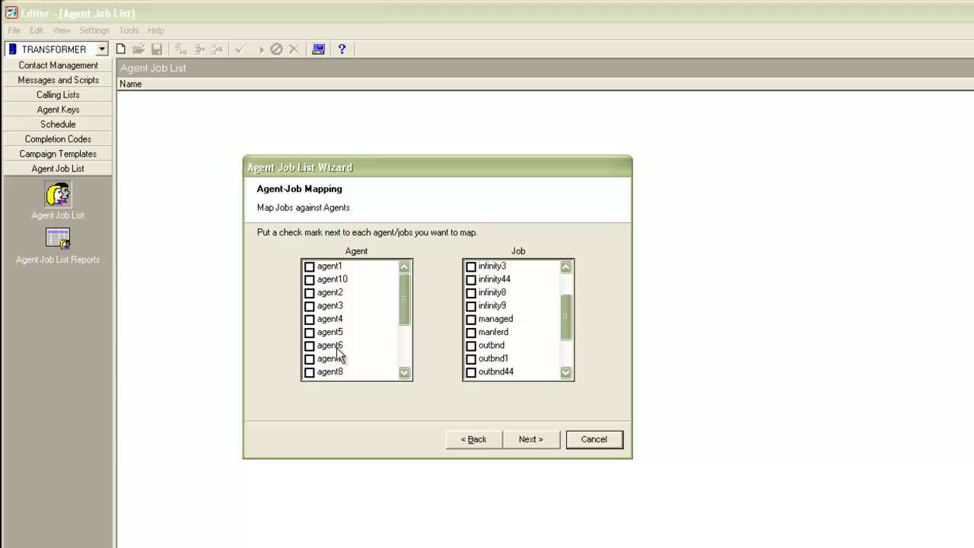
left_click(310, 320)
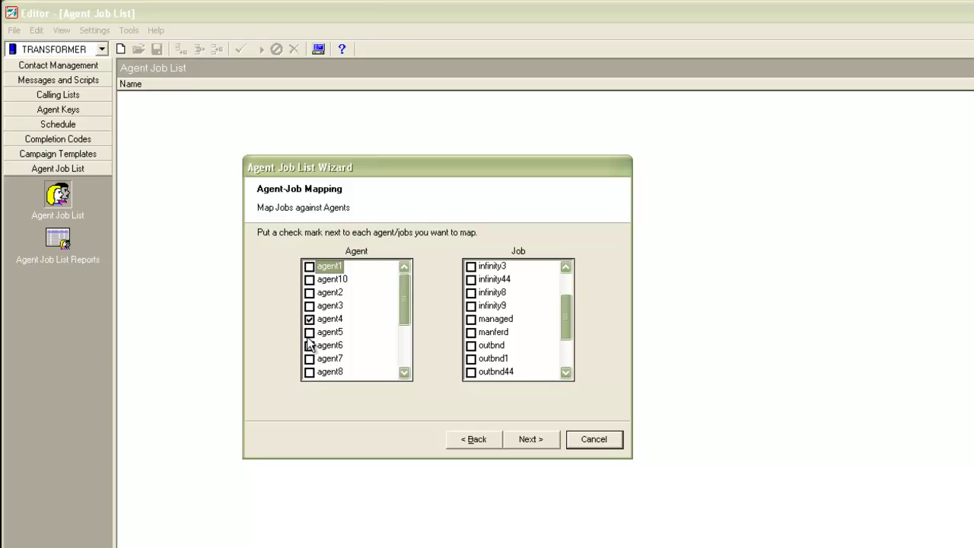
left_click(310, 345)
left_click(471, 279)
left_click(471, 292)
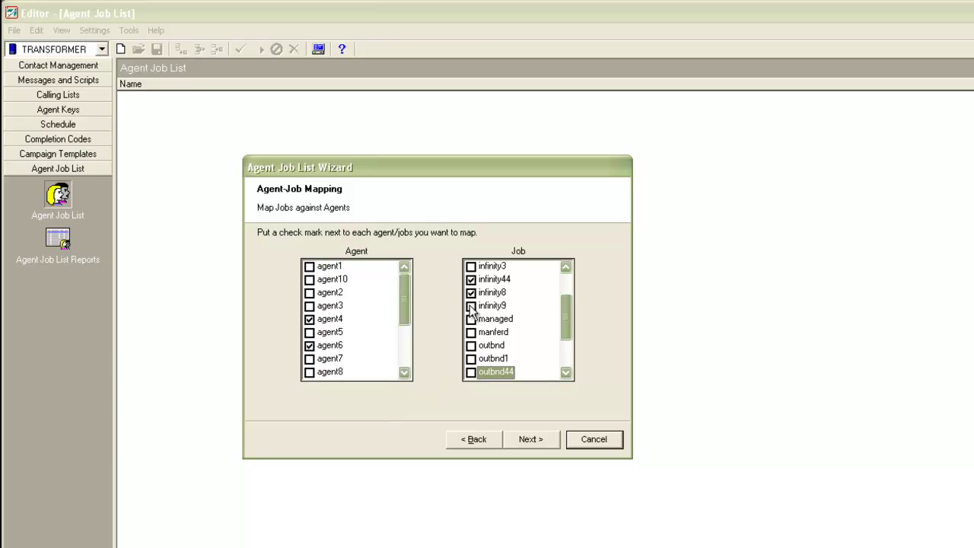
left_click(471, 305)
left_click(471, 266)
left_click(522, 443)
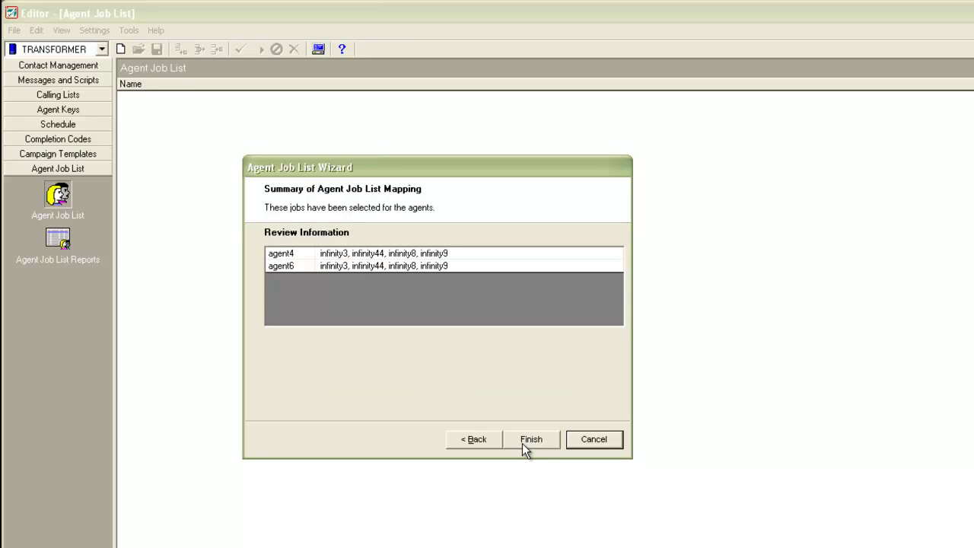
left_click(531, 439)
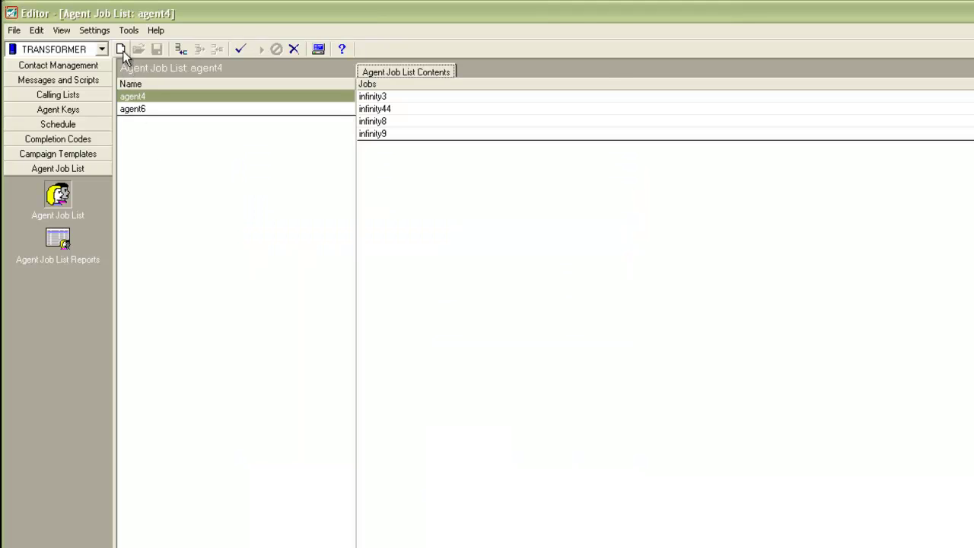
- Create another agent job list mapping agent9 to the jobs outbnd and outbnd1
left_click(121, 49)
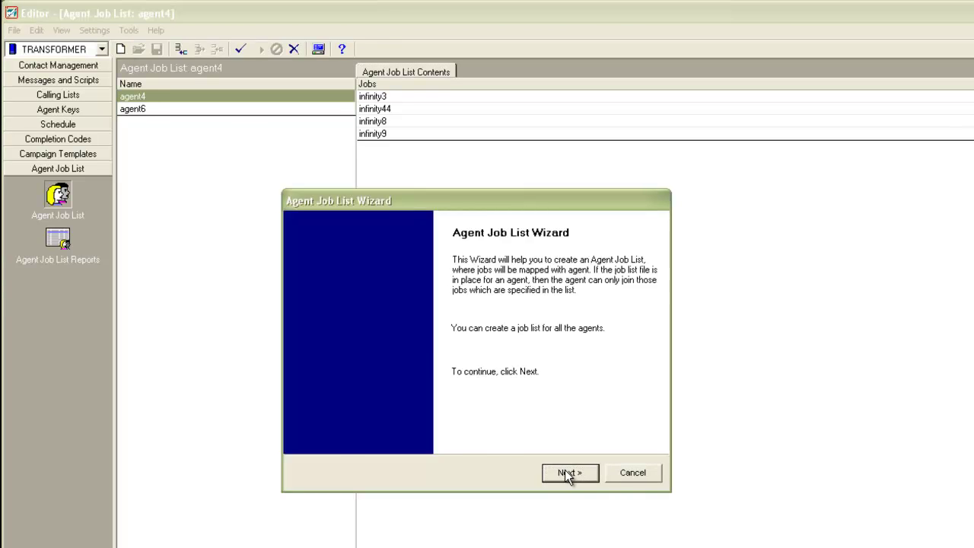
left_click(567, 473)
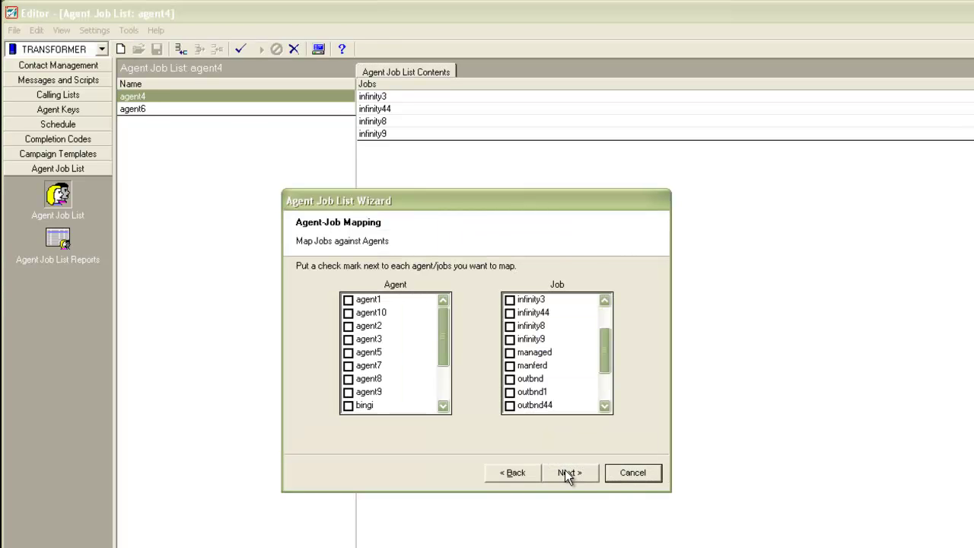
left_click(348, 392)
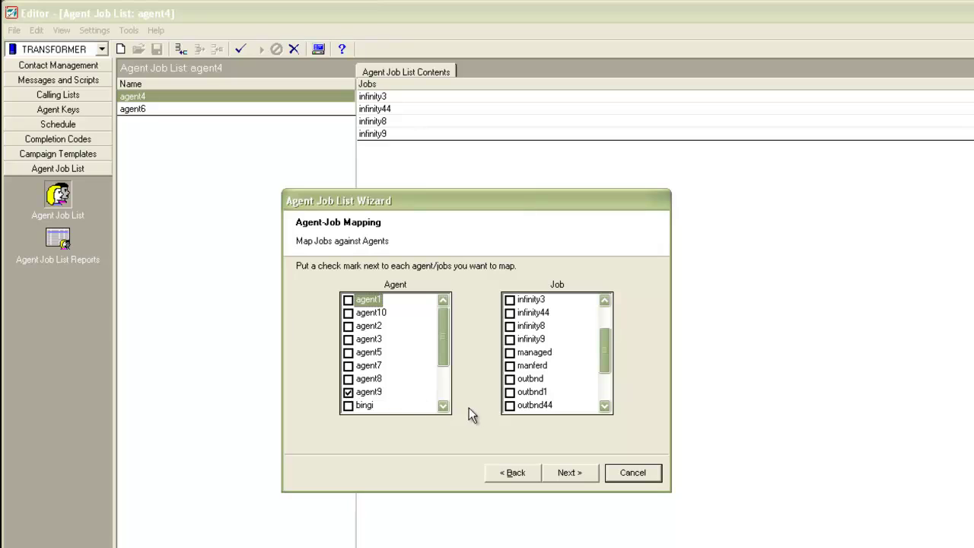
left_click(510, 378)
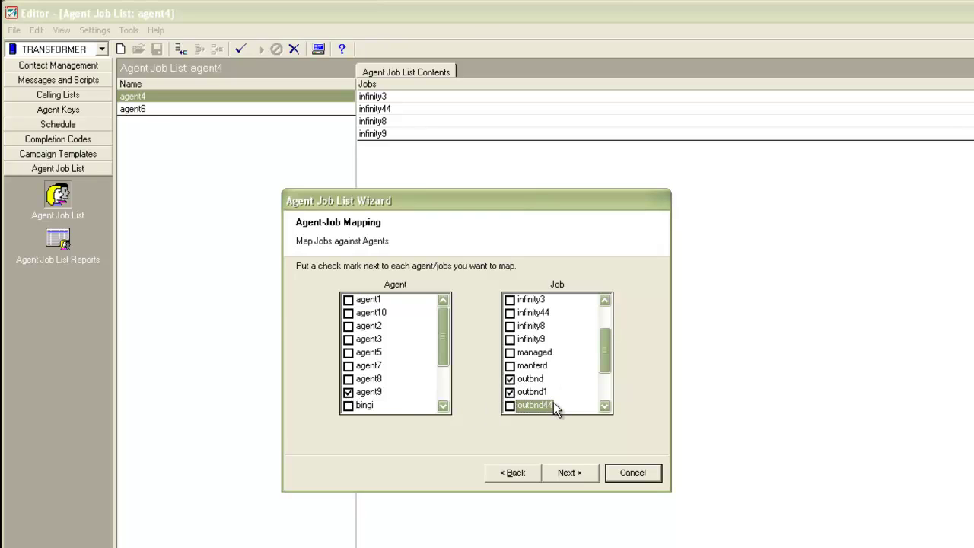
left_click(563, 473)
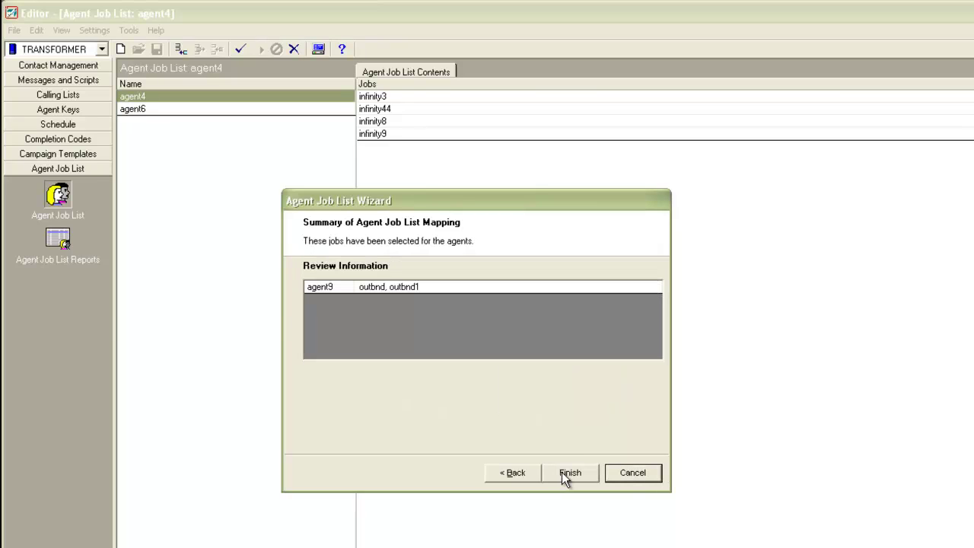
left_click(564, 476)
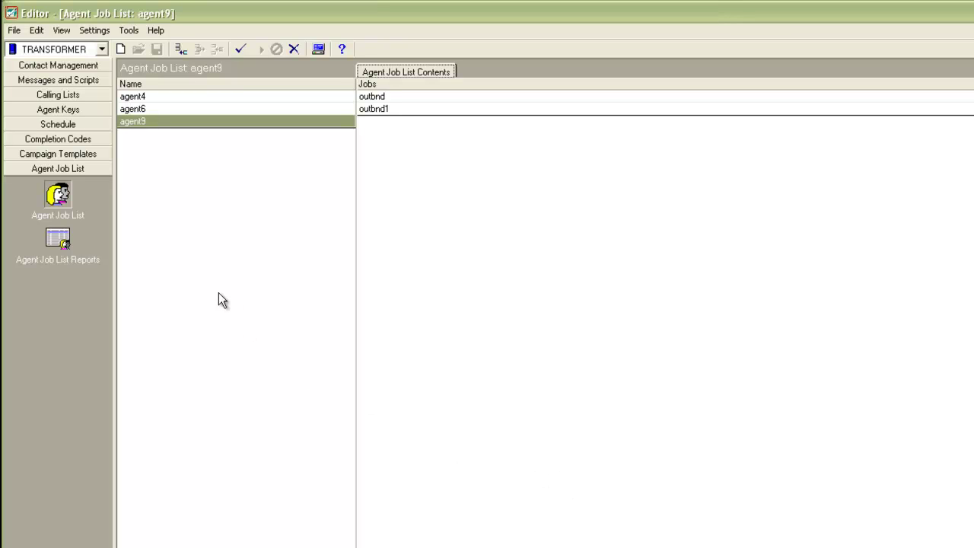
- Review the jobs assigned to agent4 and agent6, and run verification on the agent9 job list
left_click(148, 96)
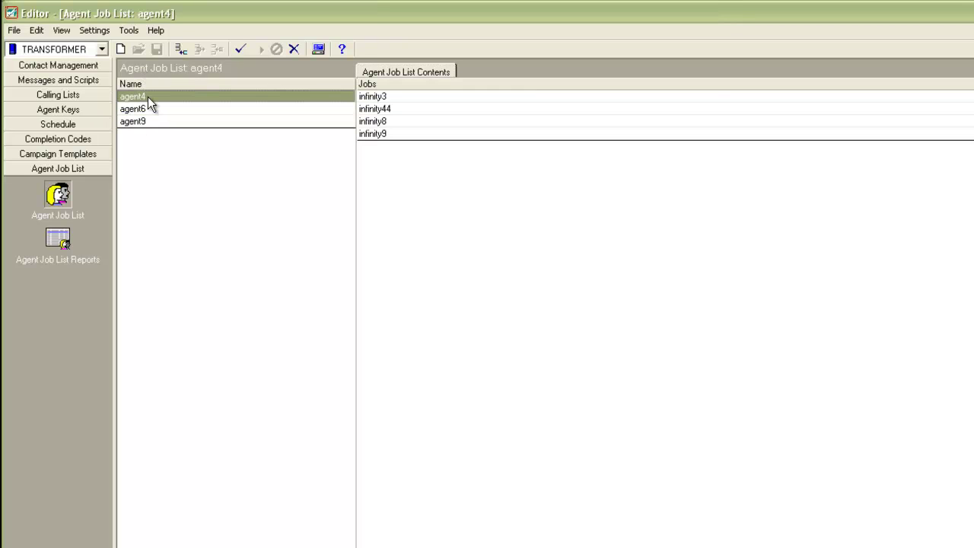
left_click(145, 110)
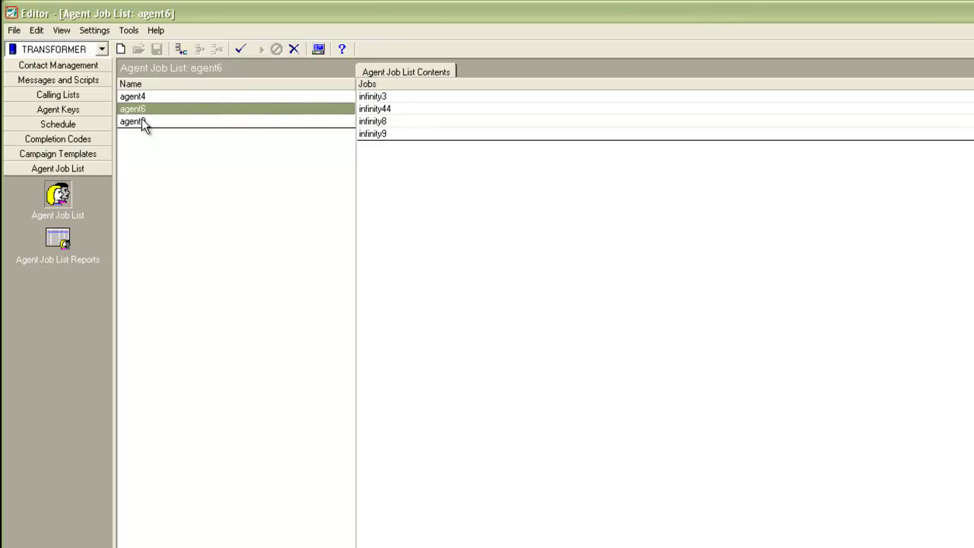
left_click(240, 52)
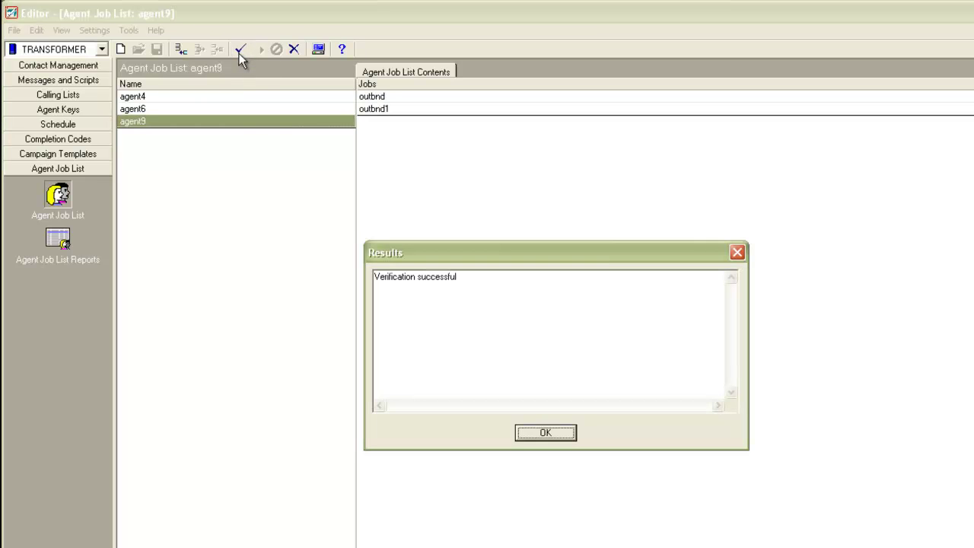
left_click(543, 434)
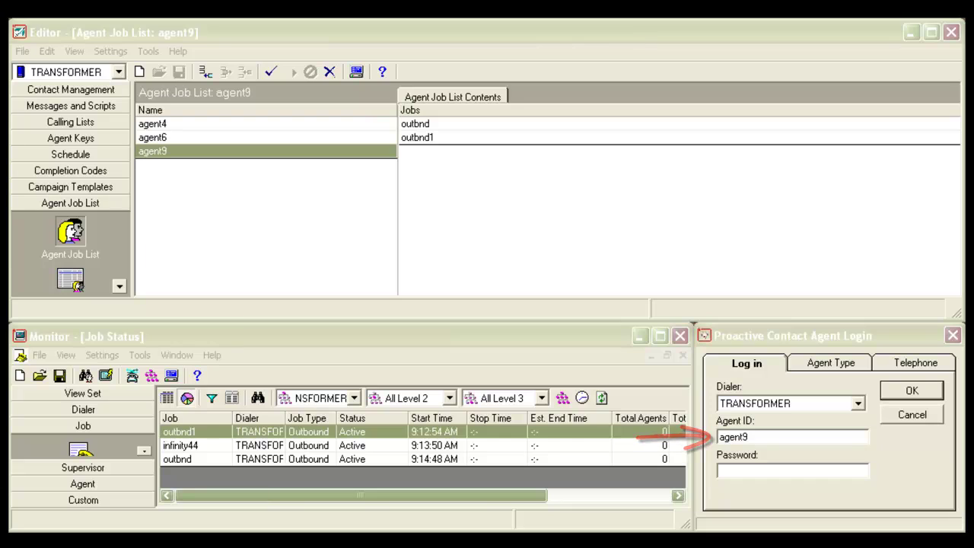
- Switch to Proactive Contact Agent, log in as agent9 with the account password, and open the list of jobs available to join
left_click(768, 465)
type("**")
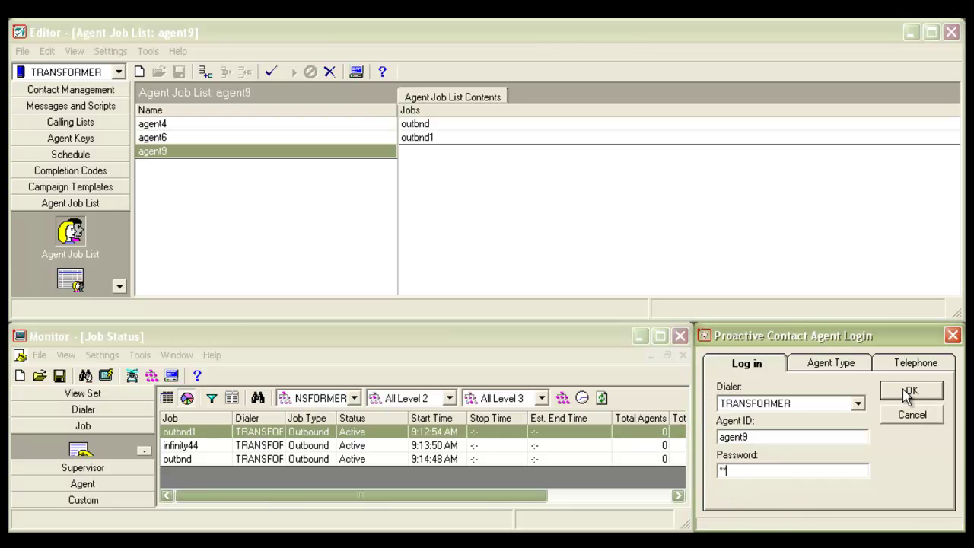
left_click(908, 394)
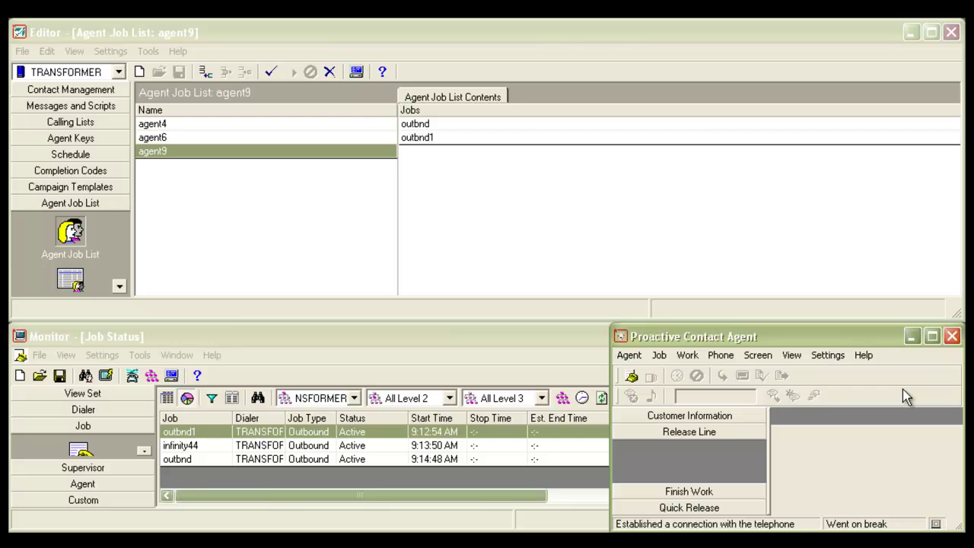
left_click(632, 375)
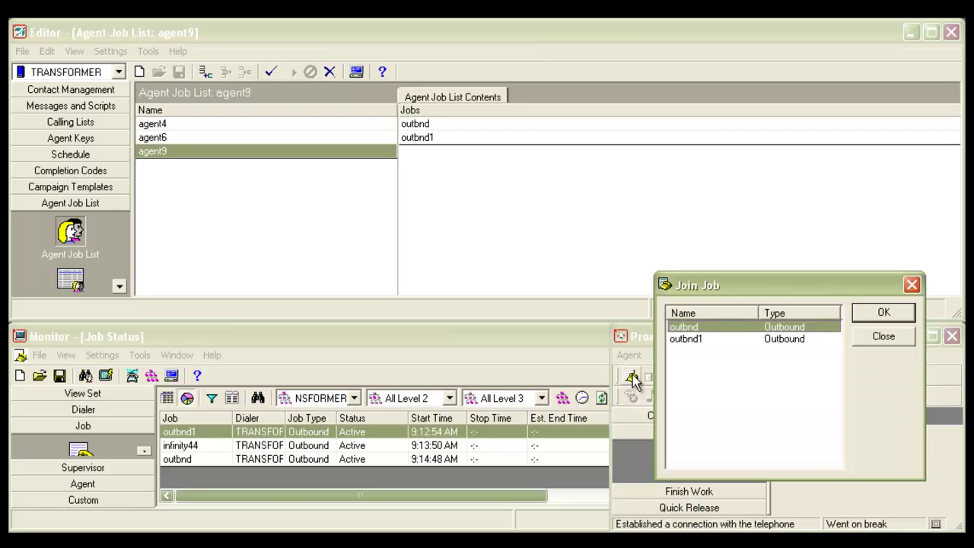